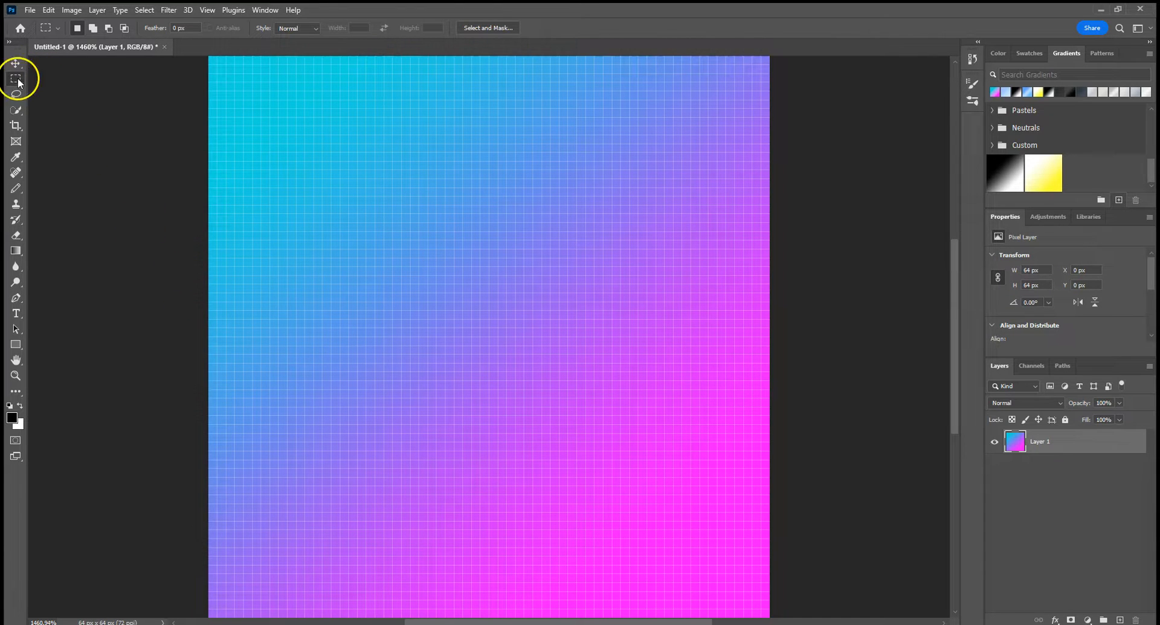
Step: Select a rectangular region about 44 by 30 px in the middle of Layer 1, offset to X 12 px, Y 17 px
left_click_drag(307, 206, 684, 462)
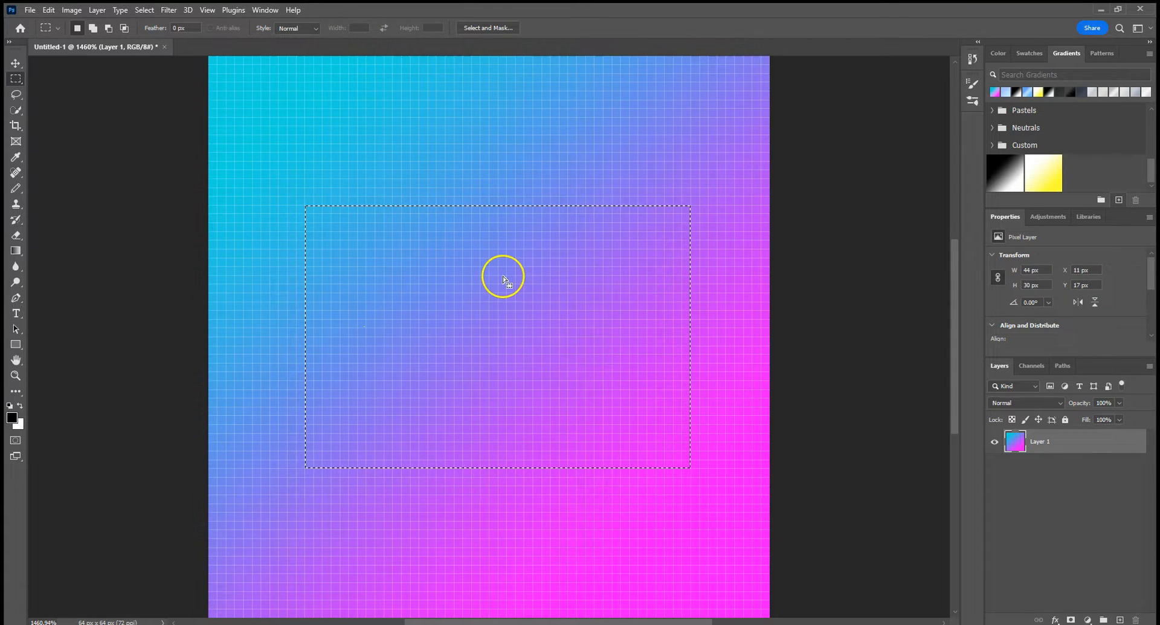
mouse_move(501, 279)
left_mouse_down()
mouse_move(564, 280)
mouse_move(418, 260)
mouse_move(551, 259)
mouse_move(424, 318)
mouse_move(497, 238)
mouse_move(510, 272)
left_mouse_up()
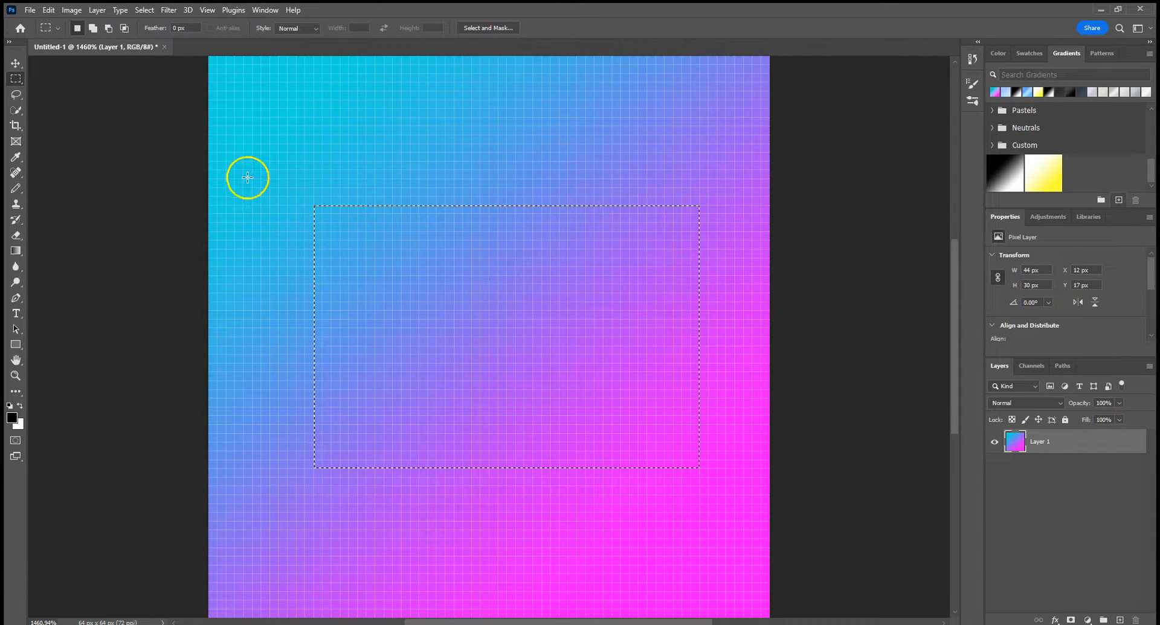
Step: Try to move the pixels inside the rectangular selection with the Move tool
left_click(15, 64)
left_click(344, 238)
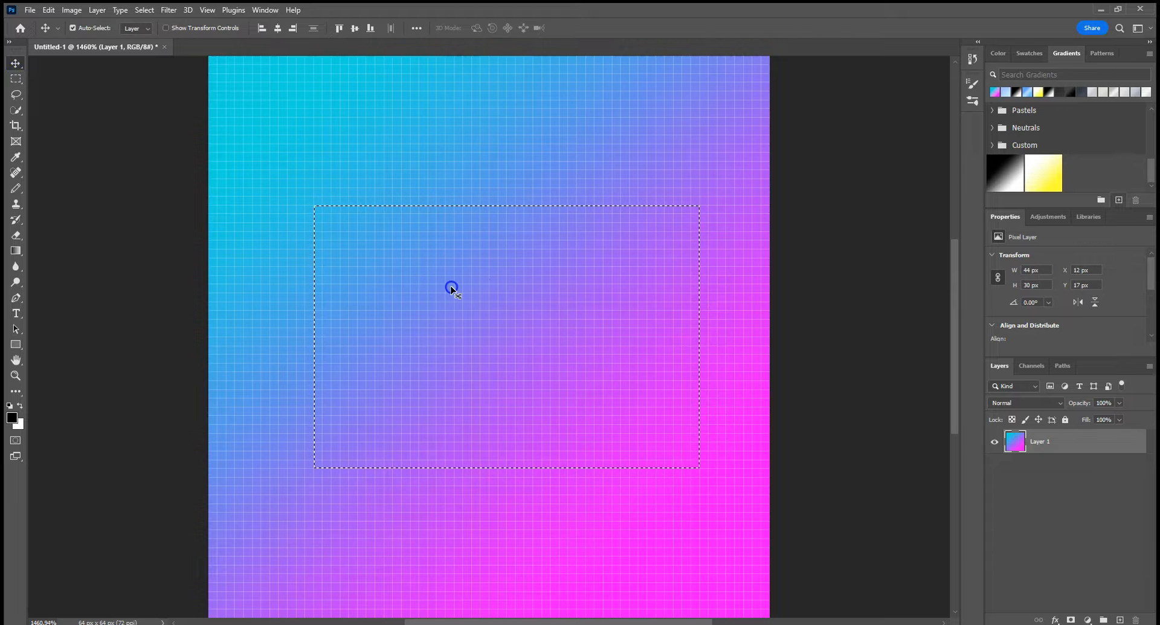
mouse_move(531, 290)
left_mouse_down()
mouse_move(499, 295)
mouse_move(456, 347)
mouse_move(580, 380)
mouse_move(538, 202)
mouse_move(484, 201)
mouse_move(462, 406)
mouse_move(528, 202)
mouse_move(529, 281)
mouse_move(518, 296)
mouse_move(474, 290)
mouse_move(523, 290)
left_mouse_up()
key("Down")
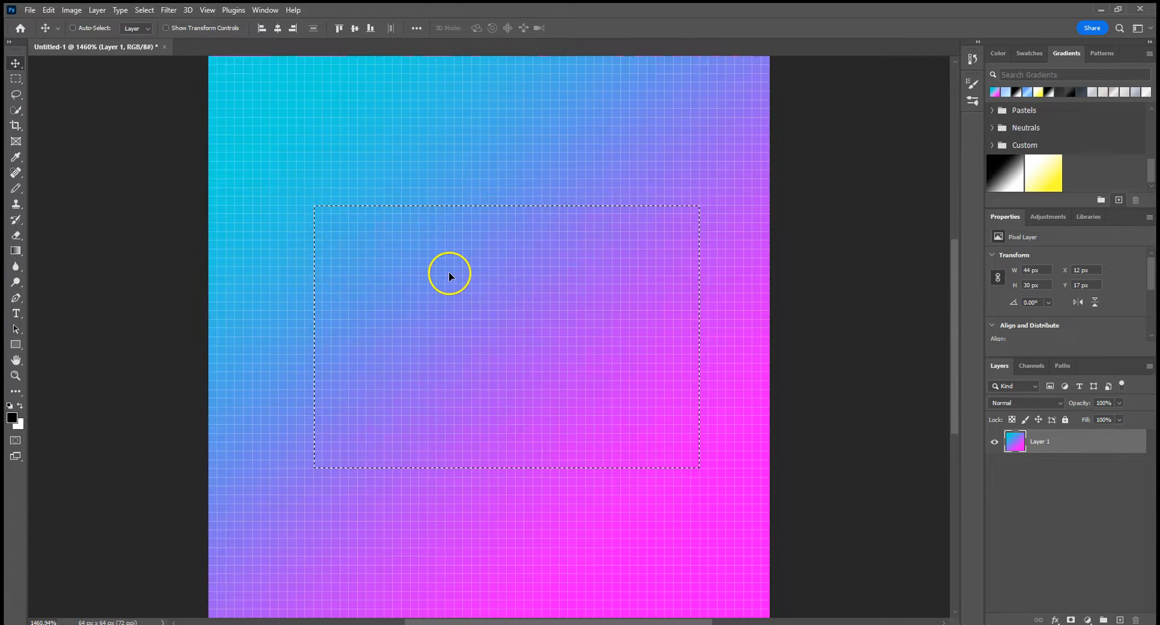
Step: Fill the selection with the yellow to red-orange gradient from the Oranges presets, running diagonally from its upper-right to its lower-left corner
left_click(16, 250)
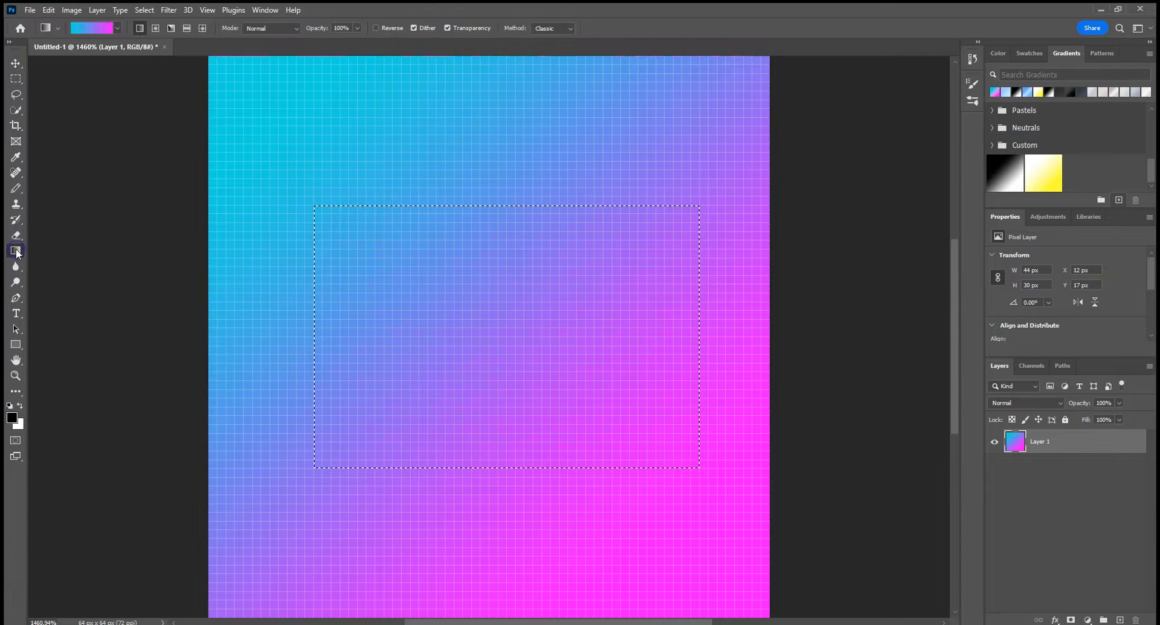
left_click(116, 29)
scroll(91, 103, "down", 2)
scroll(67, 90, "up", 2)
left_click(30, 59)
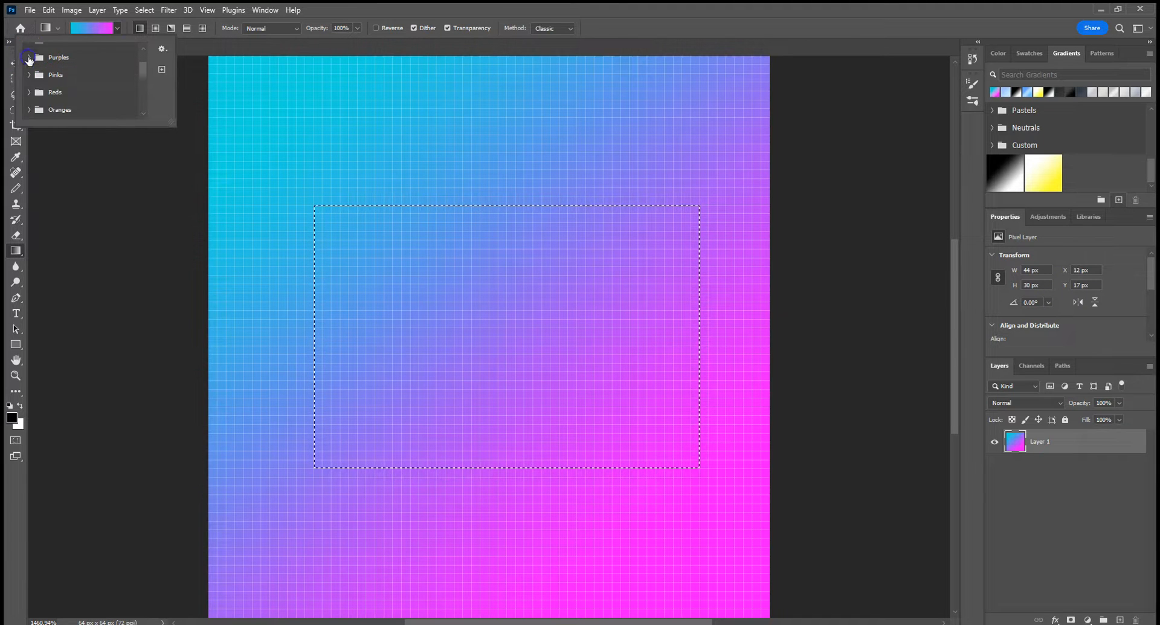
left_click(28, 93)
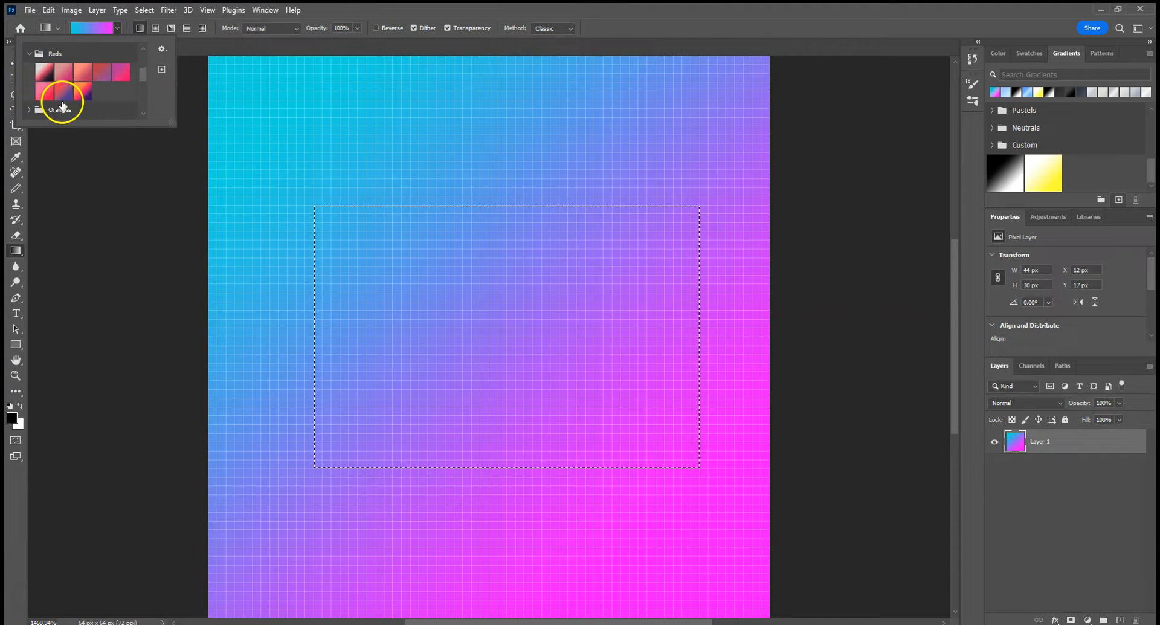
left_click(30, 111)
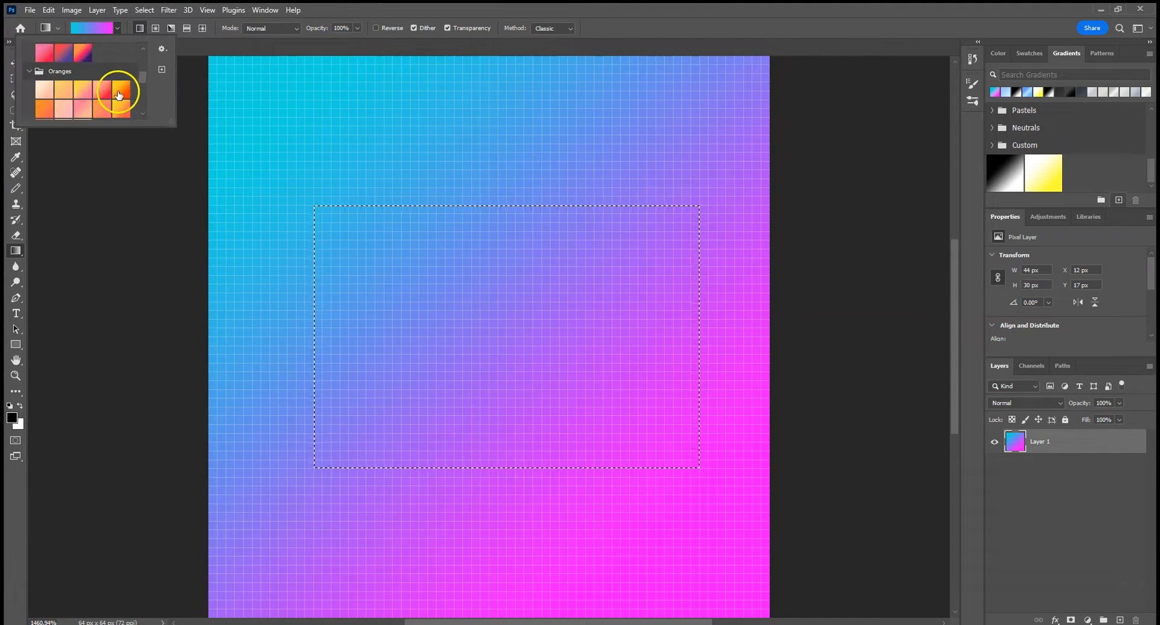
left_click(120, 89)
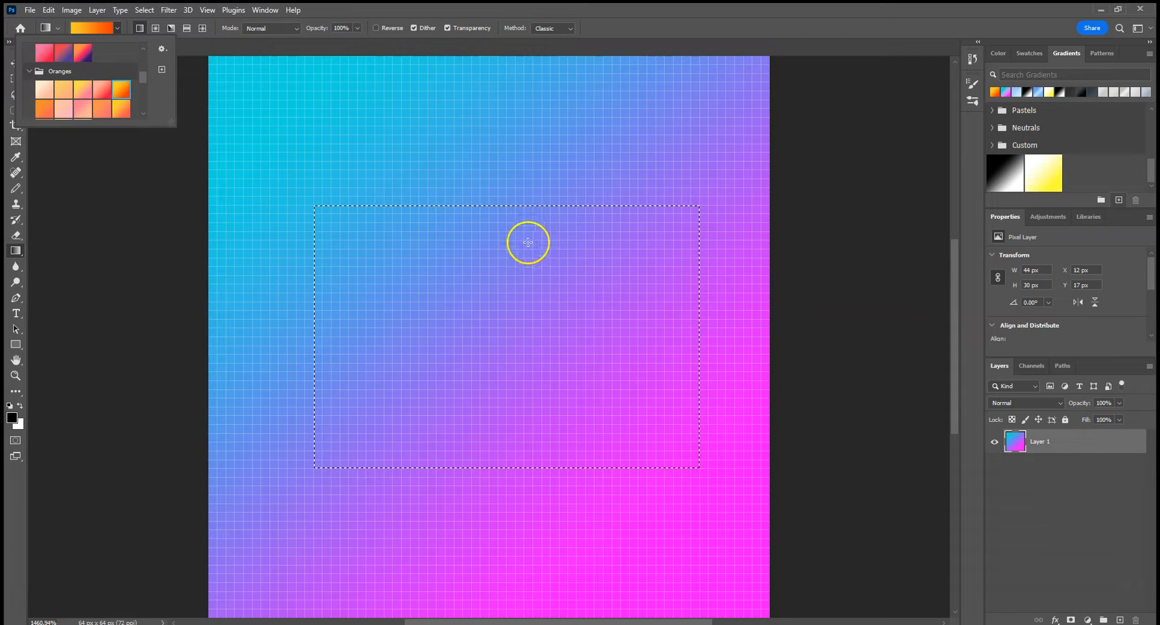
left_click_drag(578, 268, 639, 233)
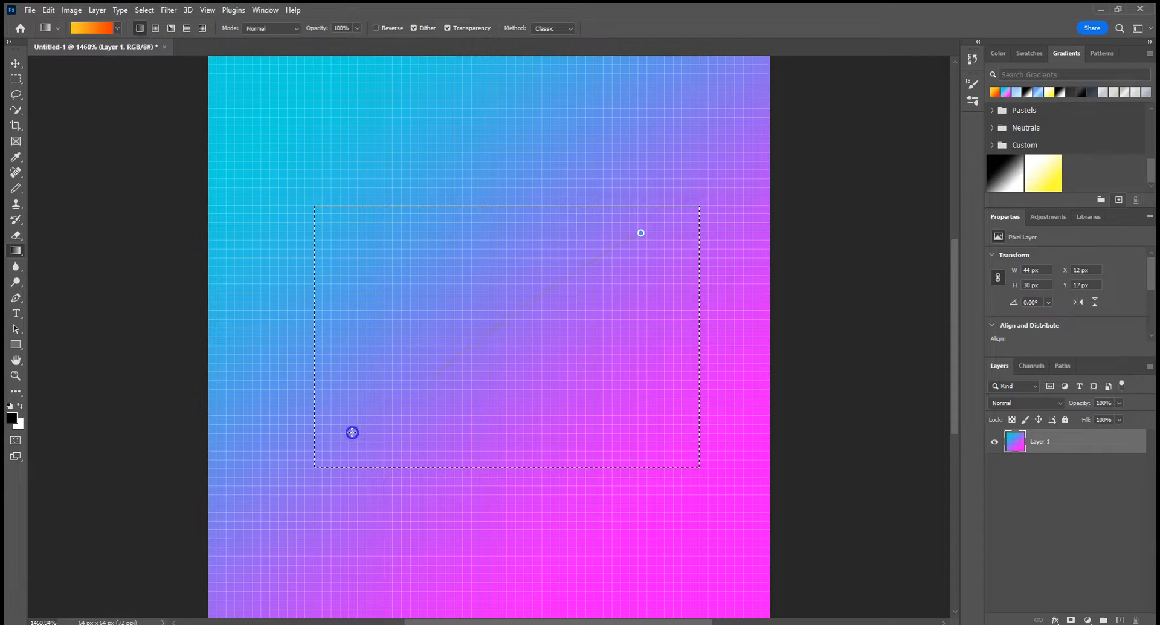
left_click_drag(352, 432, 358, 424)
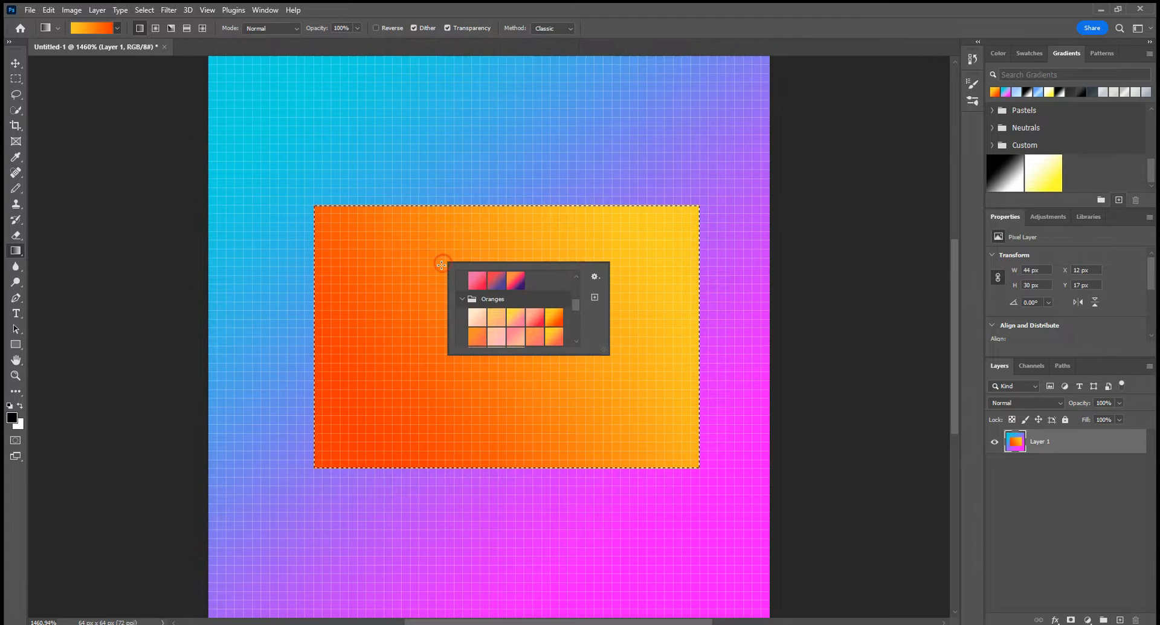
Step: Check which commands are offered for the selection with the Quick Selection and Rectangular Marquee tools
left_click(16, 63)
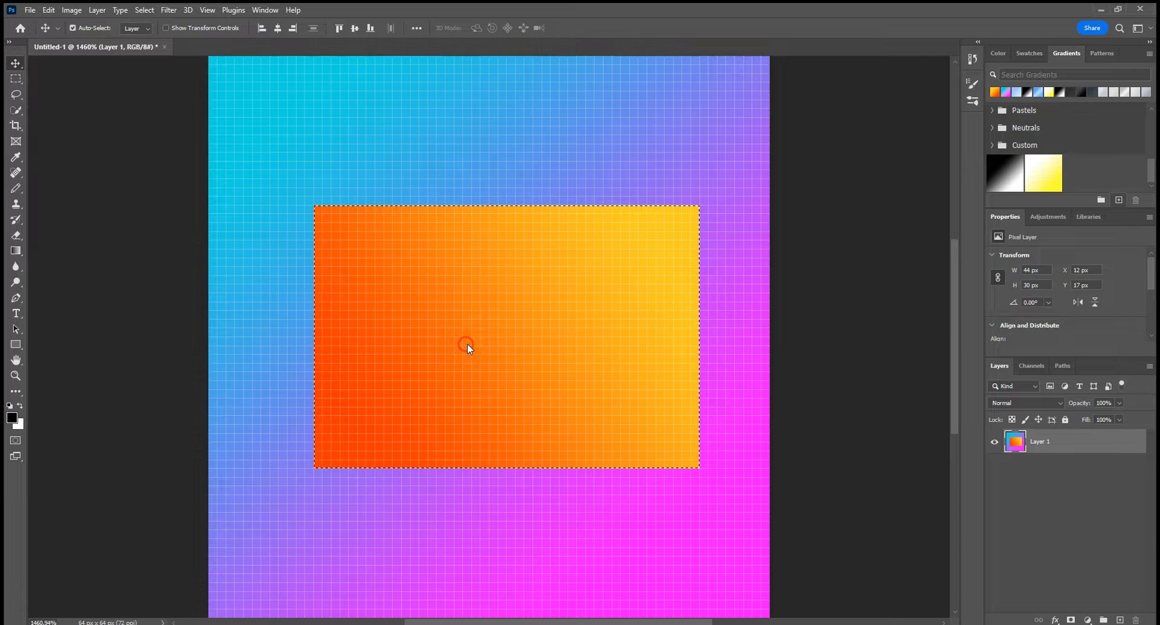
left_click(1037, 442)
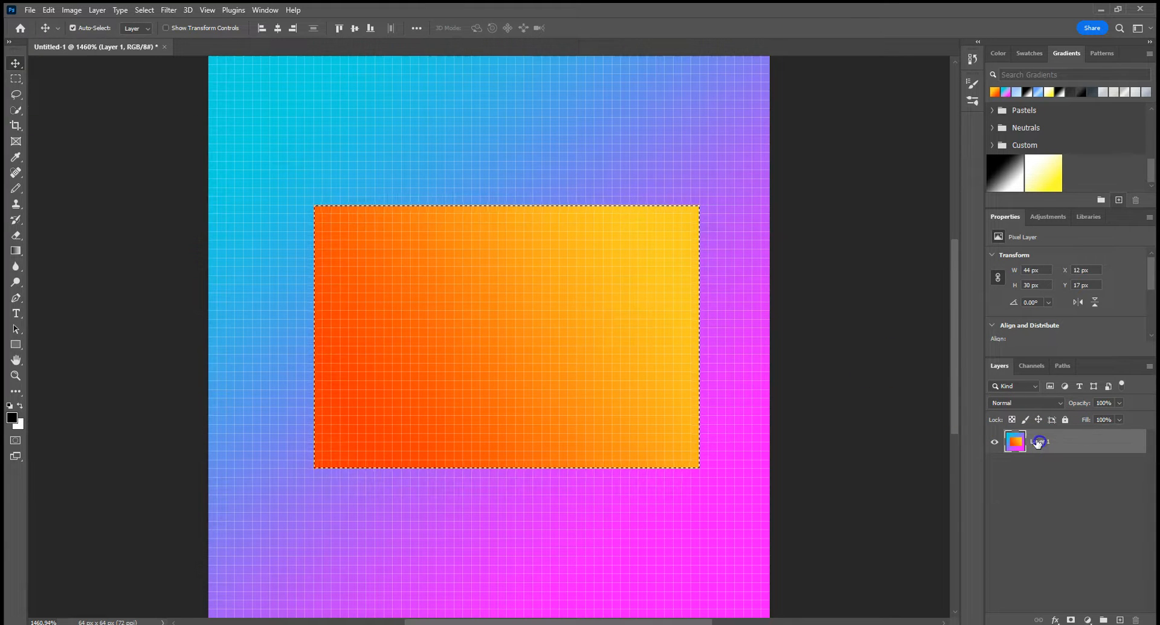
left_click(15, 109)
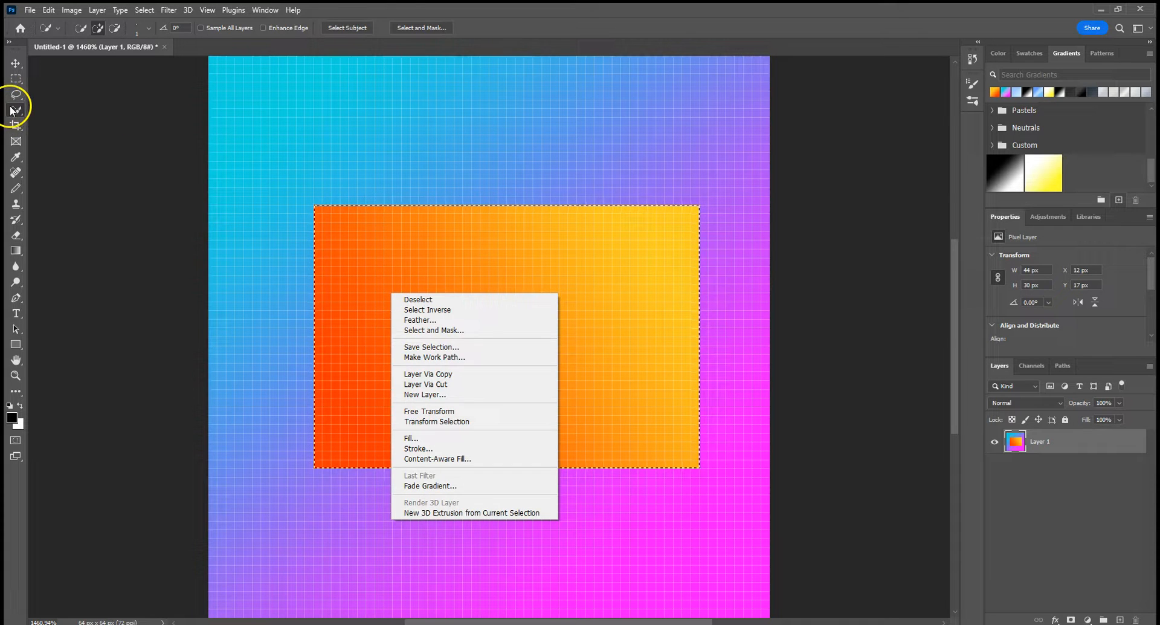
left_click(17, 83)
right_click(381, 255)
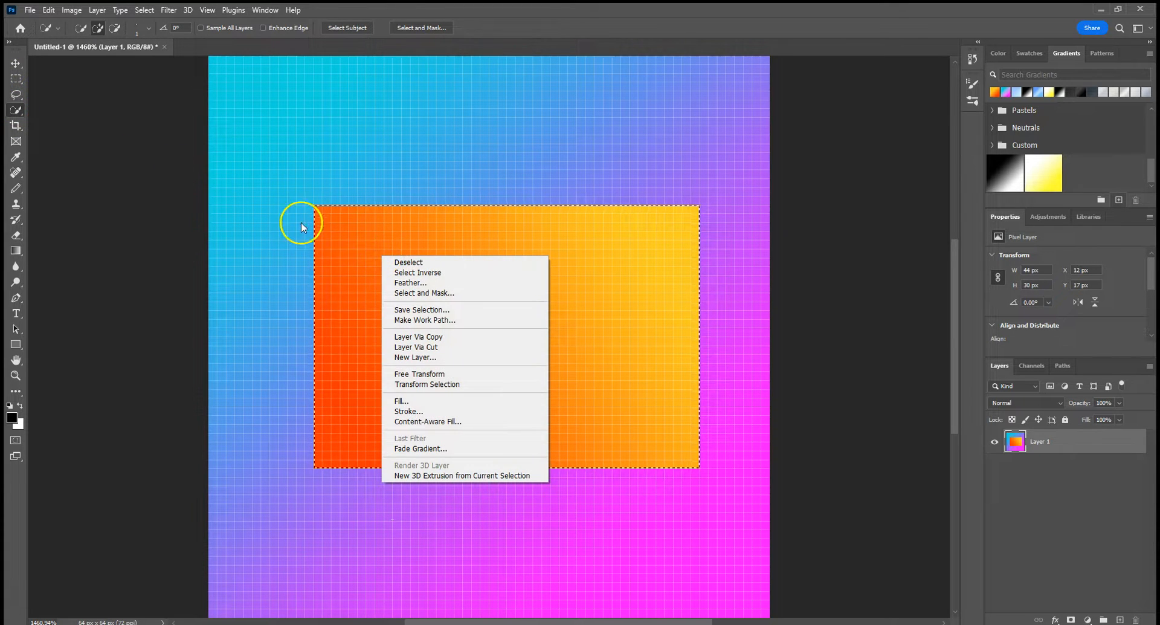
left_click(16, 79)
left_click(16, 79)
right_click(397, 267)
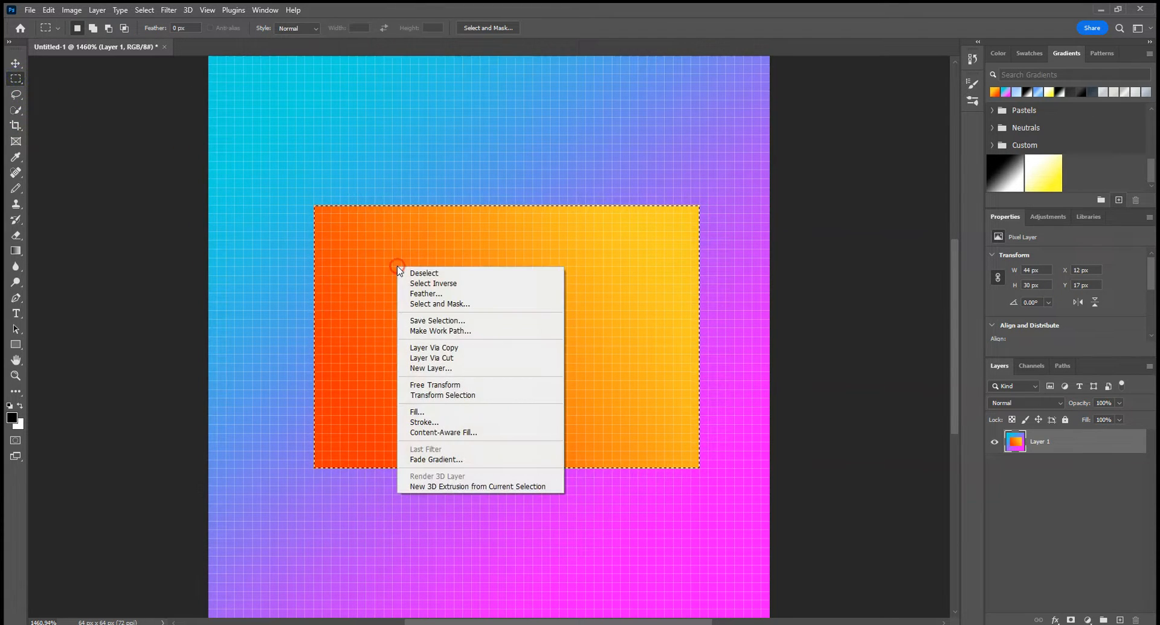
left_click(17, 110)
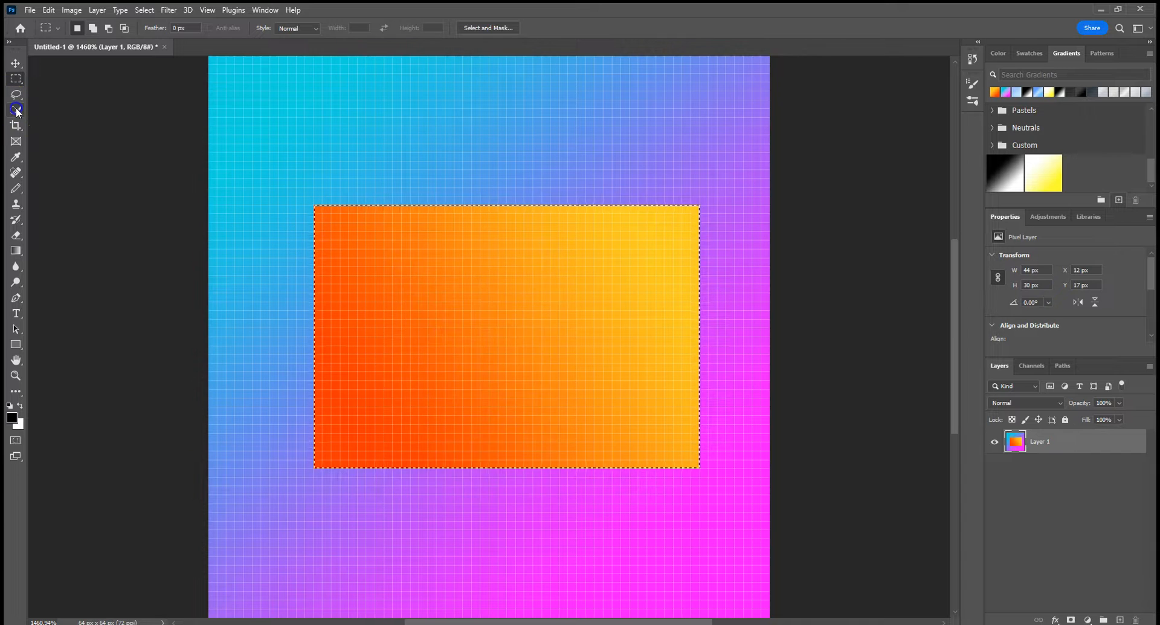
Step: Add an empty layer named Layer 2 in Normal mode and delete it again
right_click(391, 260)
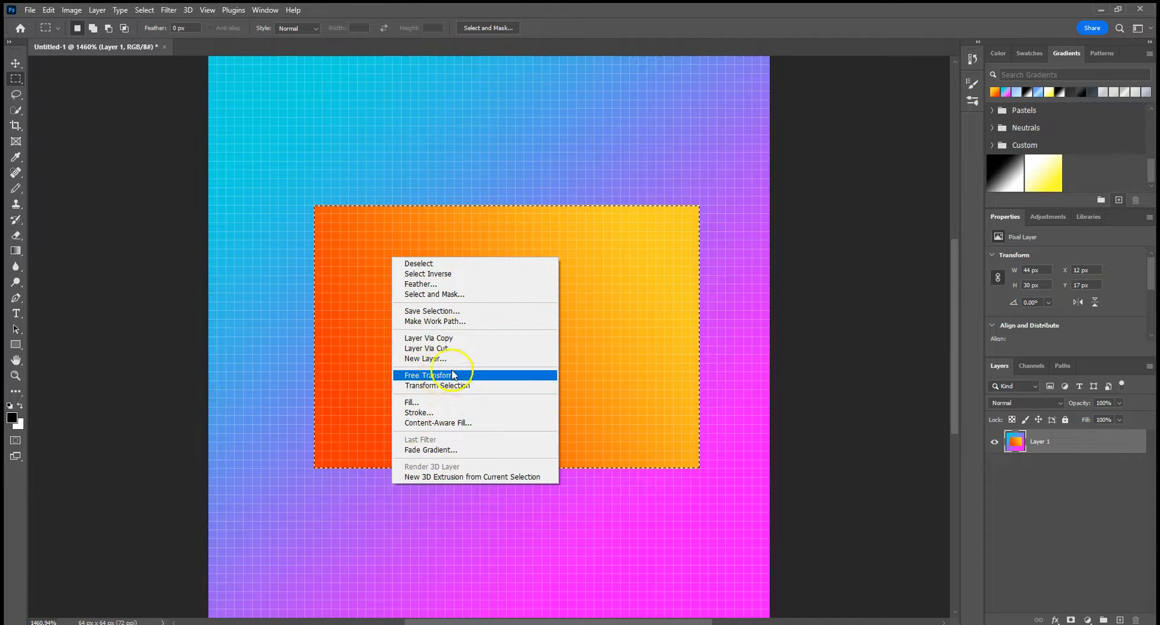
left_click(448, 339)
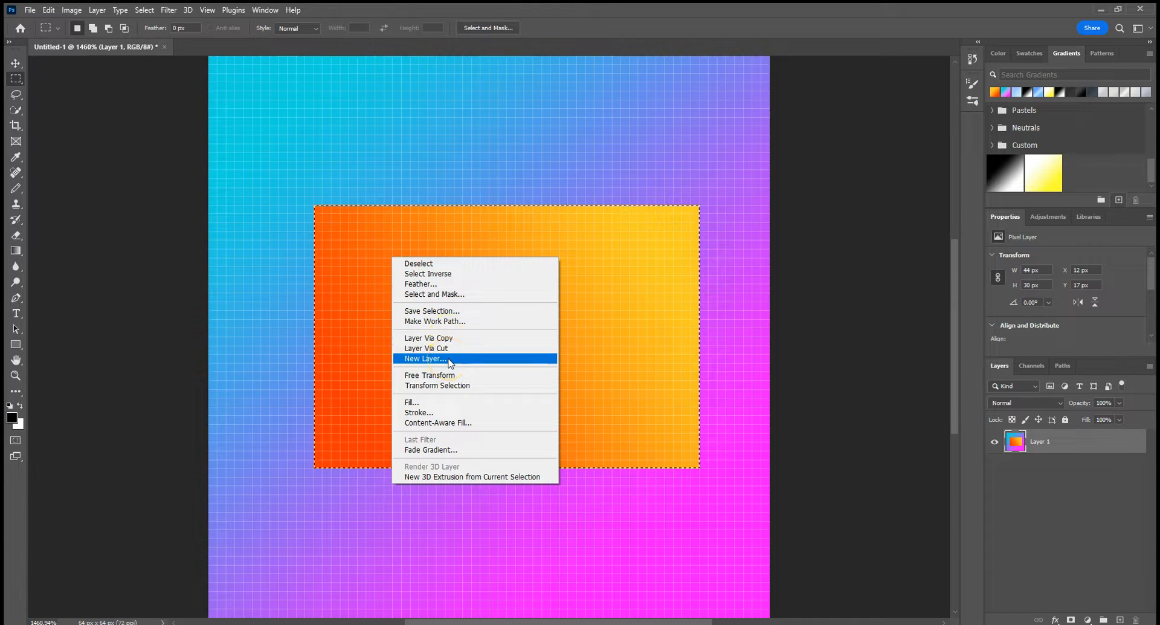
left_click(448, 359)
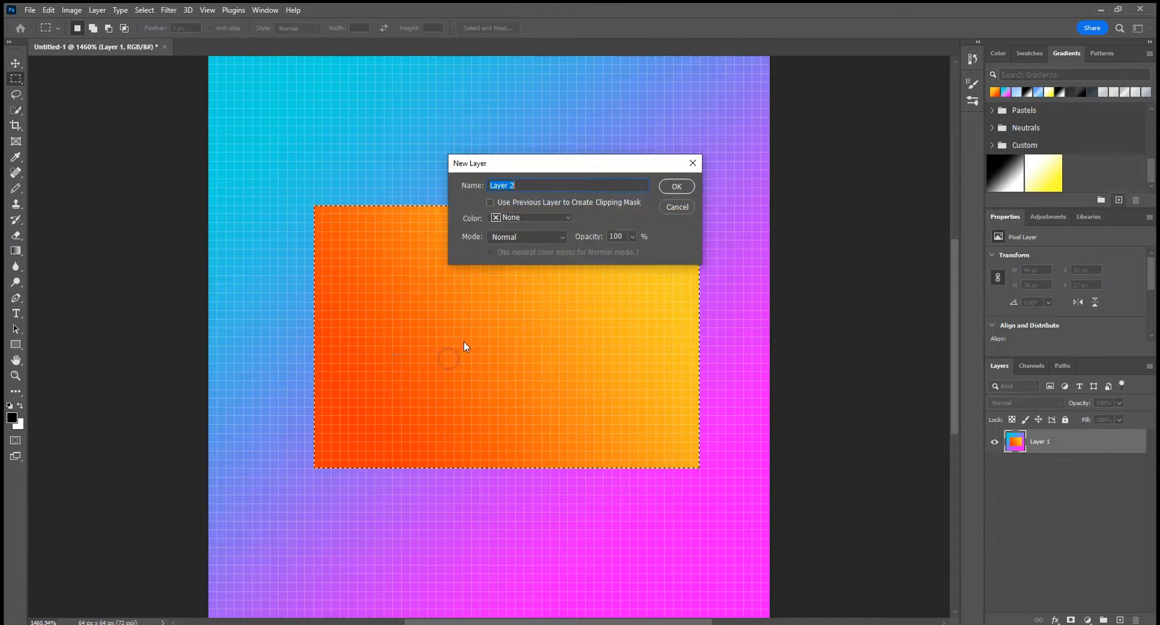
left_click(677, 188)
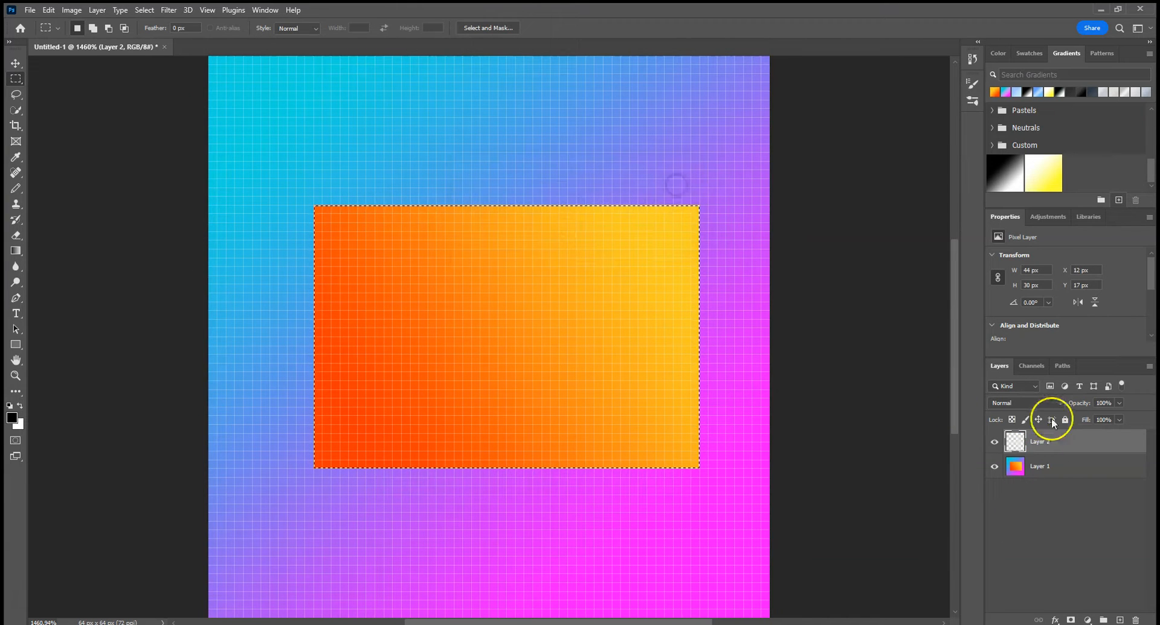
left_click(1135, 619)
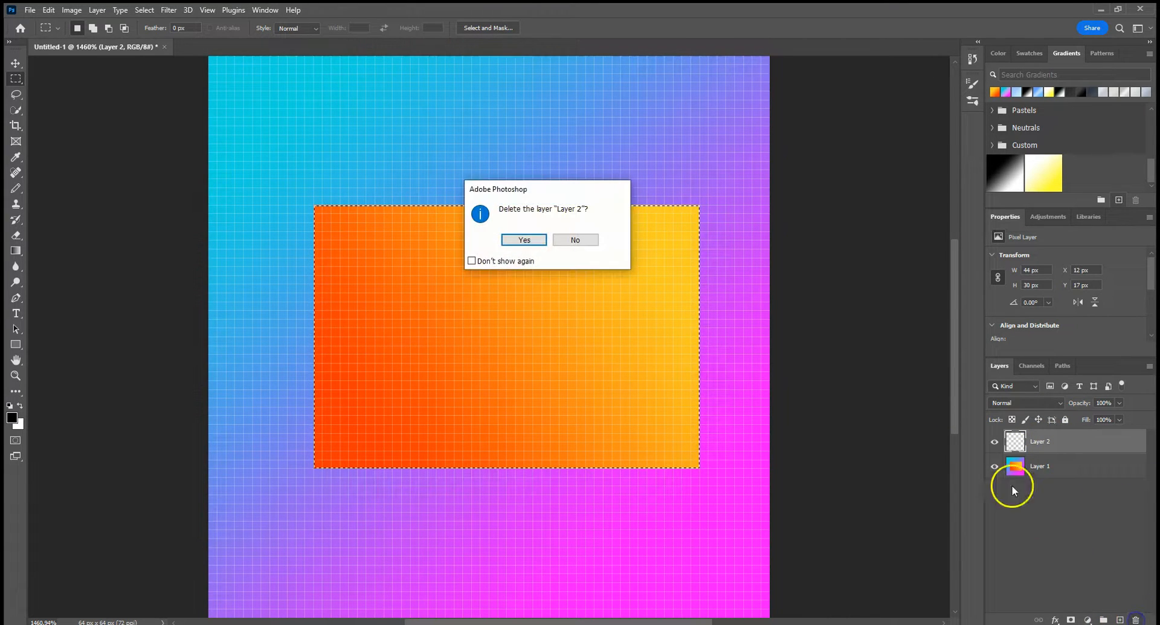
left_click(513, 239)
Step: Copy the selected orange rectangle to its own layer, and merge it back into Layer 1 with the rectangle reselected
right_click(469, 302)
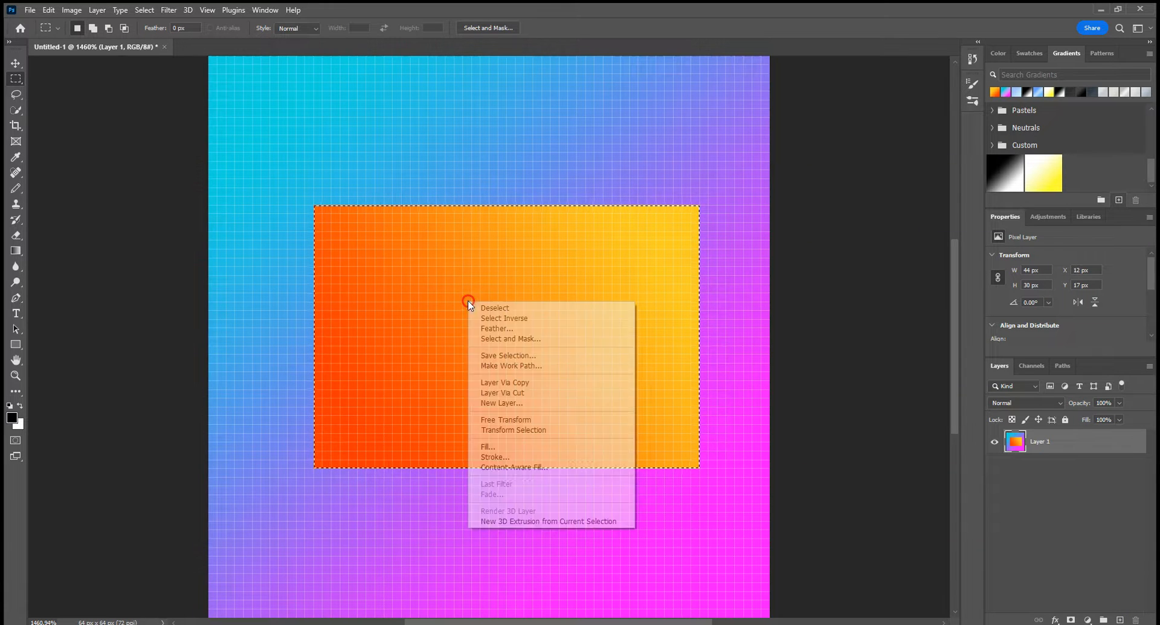
left_click(499, 383)
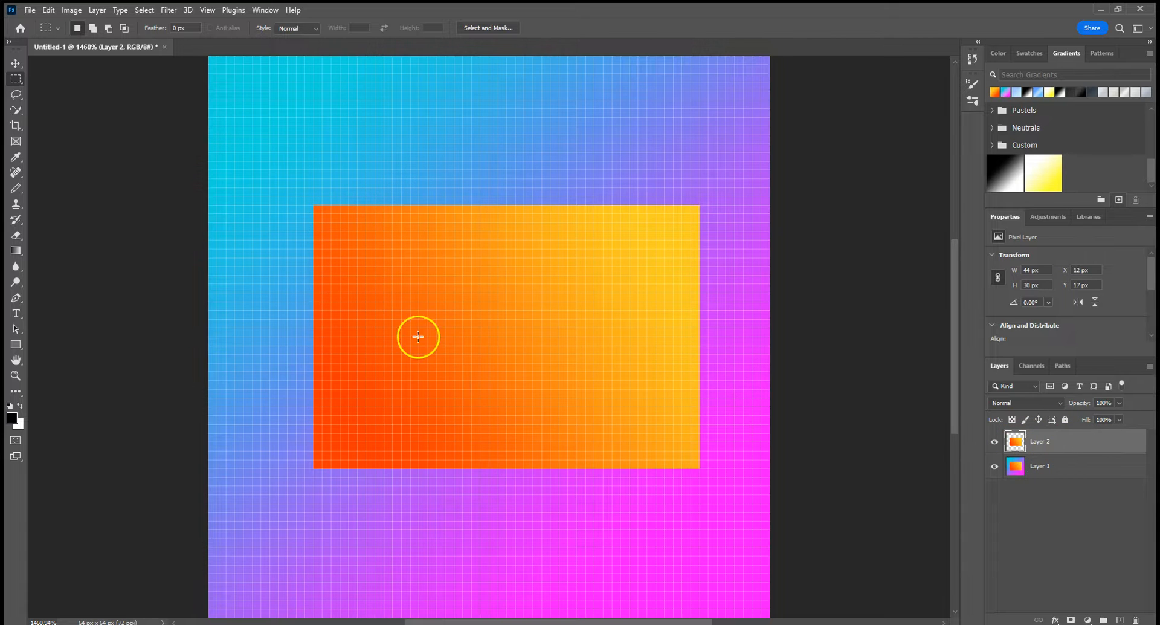
left_click(1037, 467)
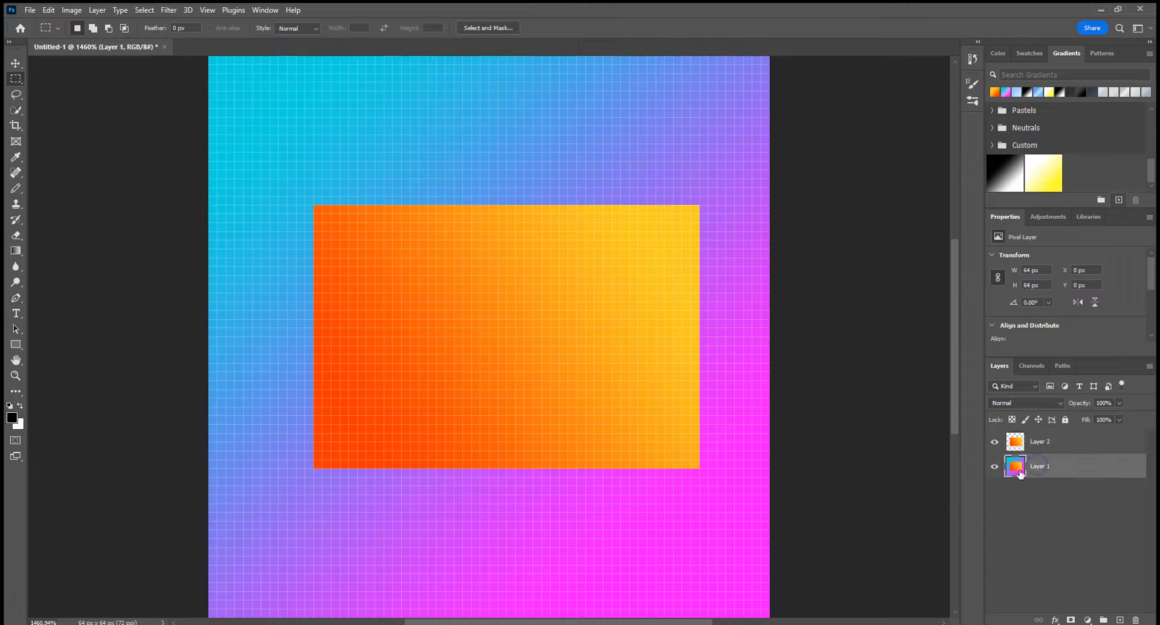
left_click(1042, 444)
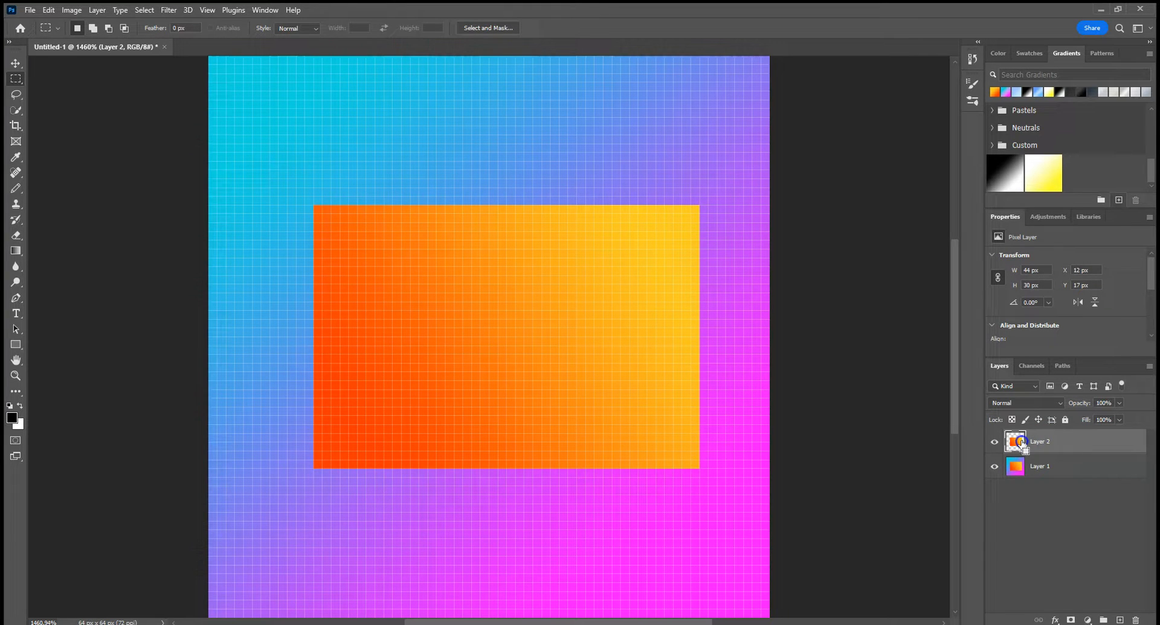
left_click(1021, 442, "ctrl")
key("ctrl+e")
Step: Cut the selected orange rectangle out of Layer 1 onto its own layer and hide that layer
right_click(528, 318)
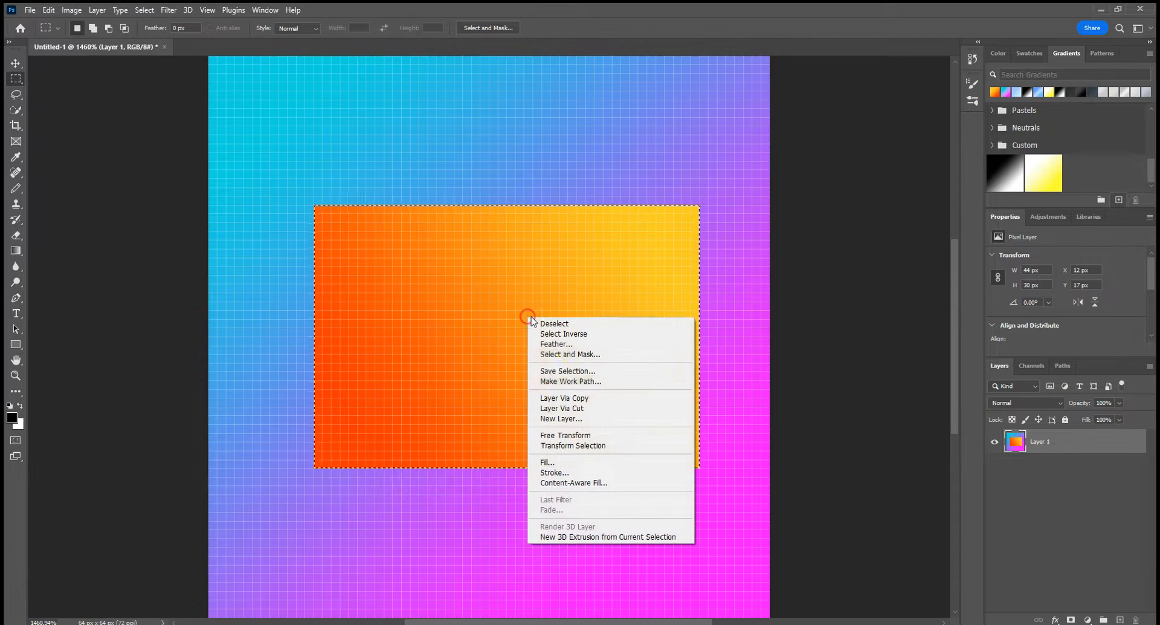
left_click(558, 409)
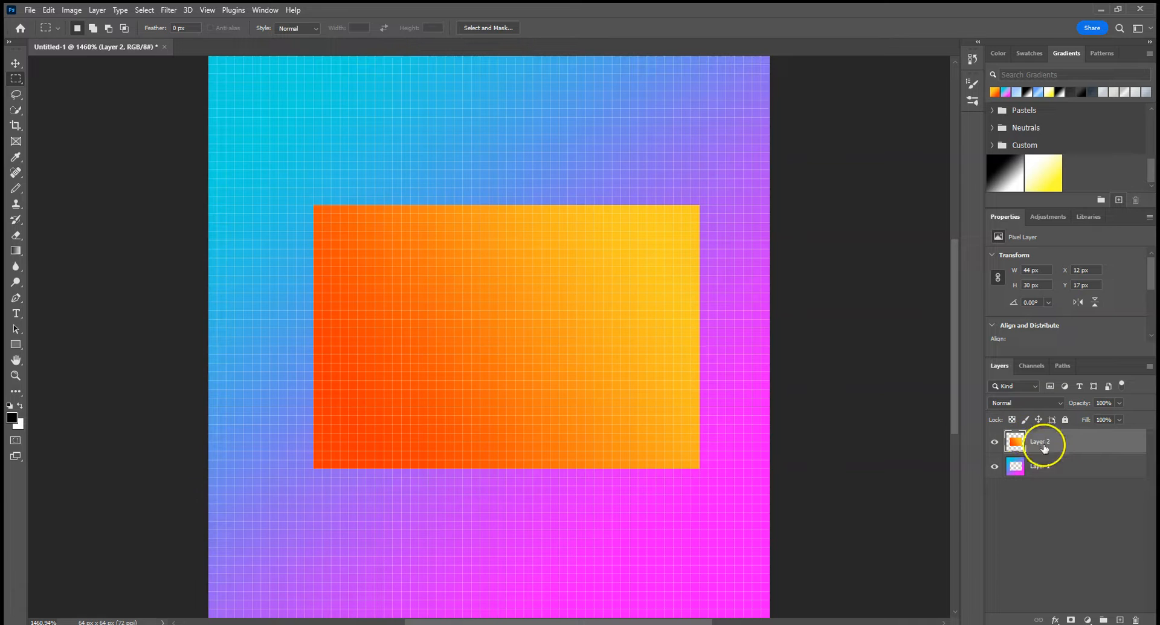
left_click(995, 444)
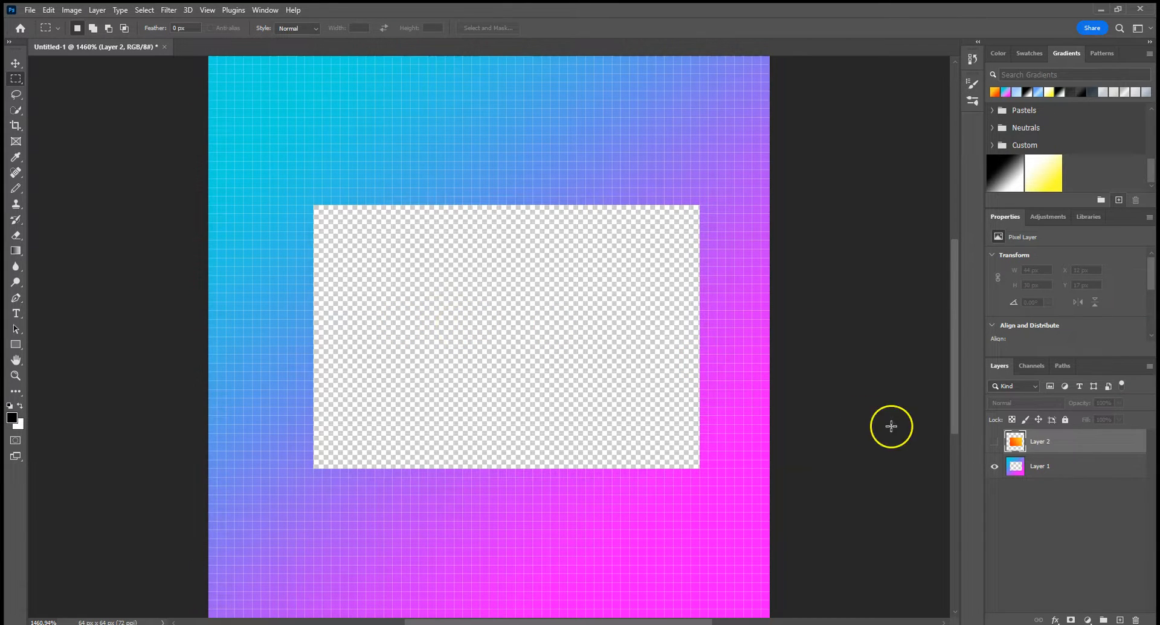
left_click(994, 443)
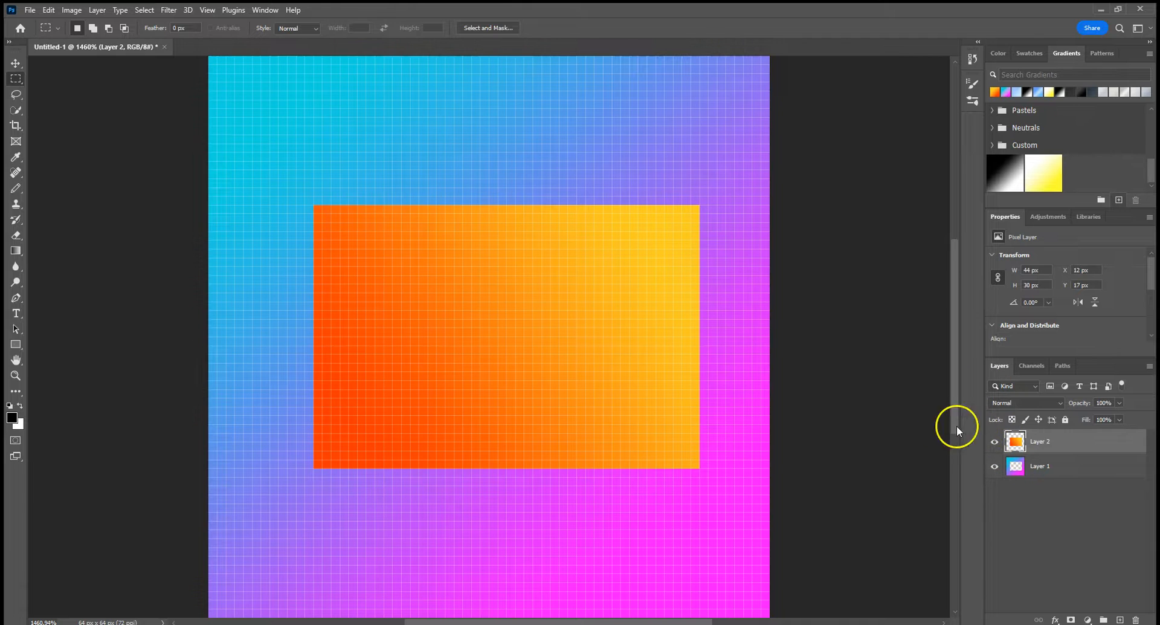
left_click(994, 442)
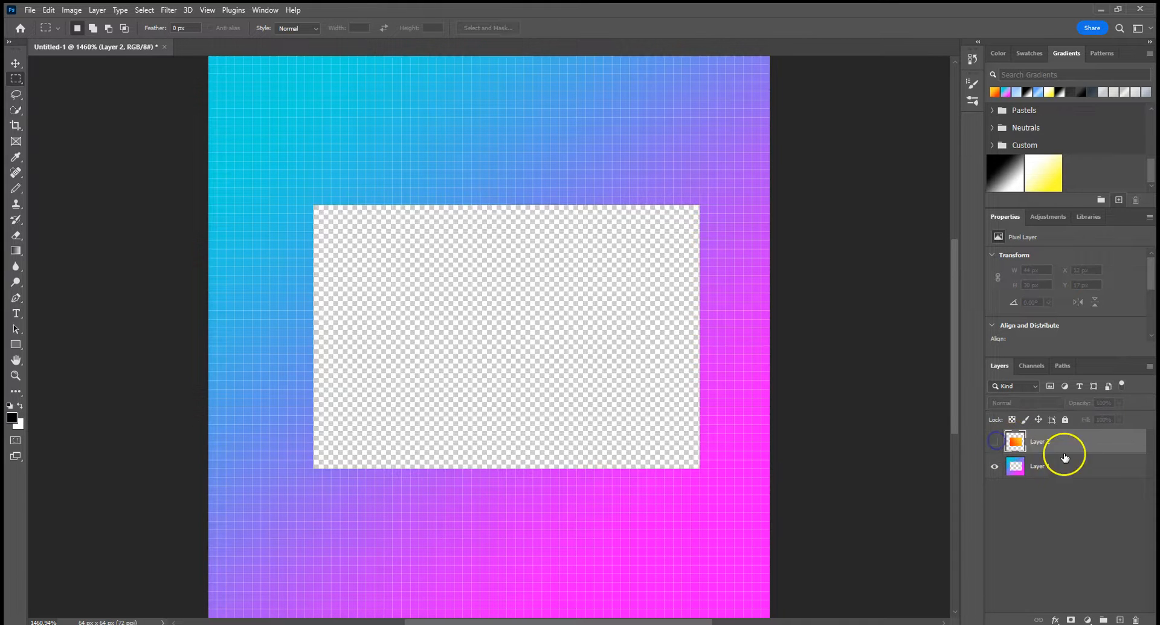
Step: Select the empty rectangular hole in Layer 1 by quick-selecting the surrounding gradient and inverting the selection
left_click(1044, 466)
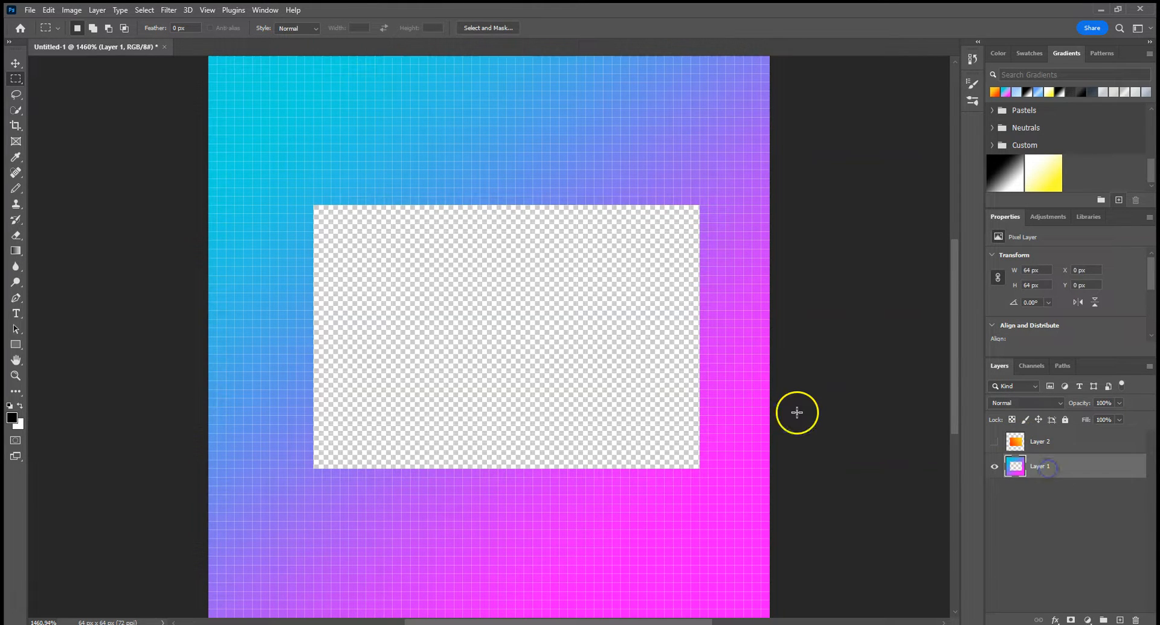
left_click(18, 106)
left_click(232, 162)
left_click(144, 10)
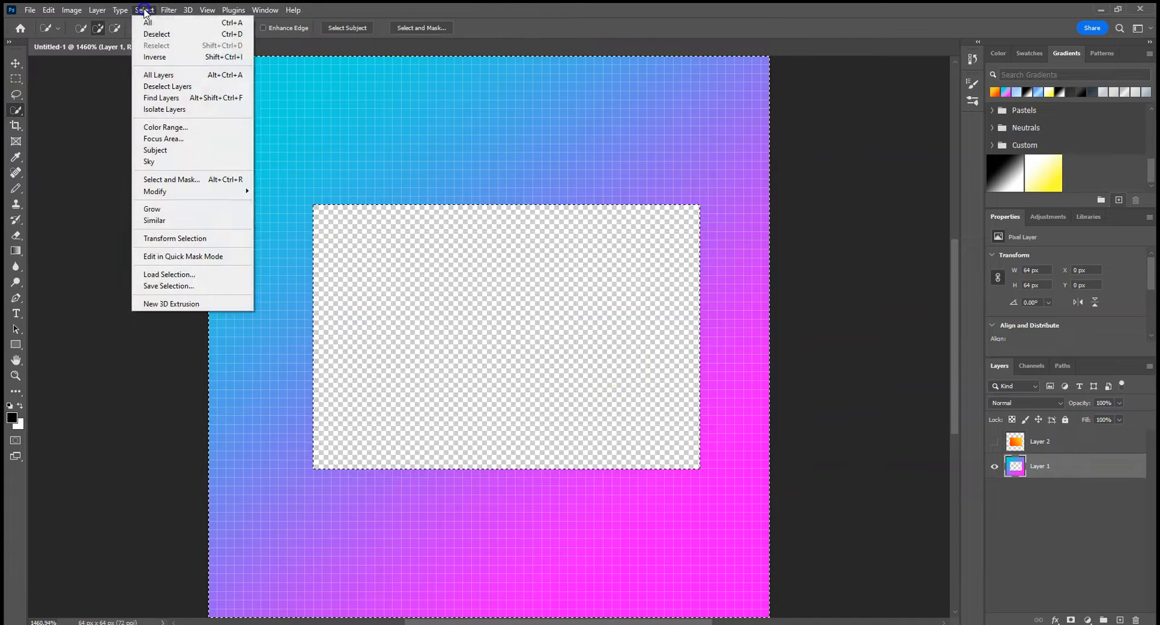
left_click(144, 56)
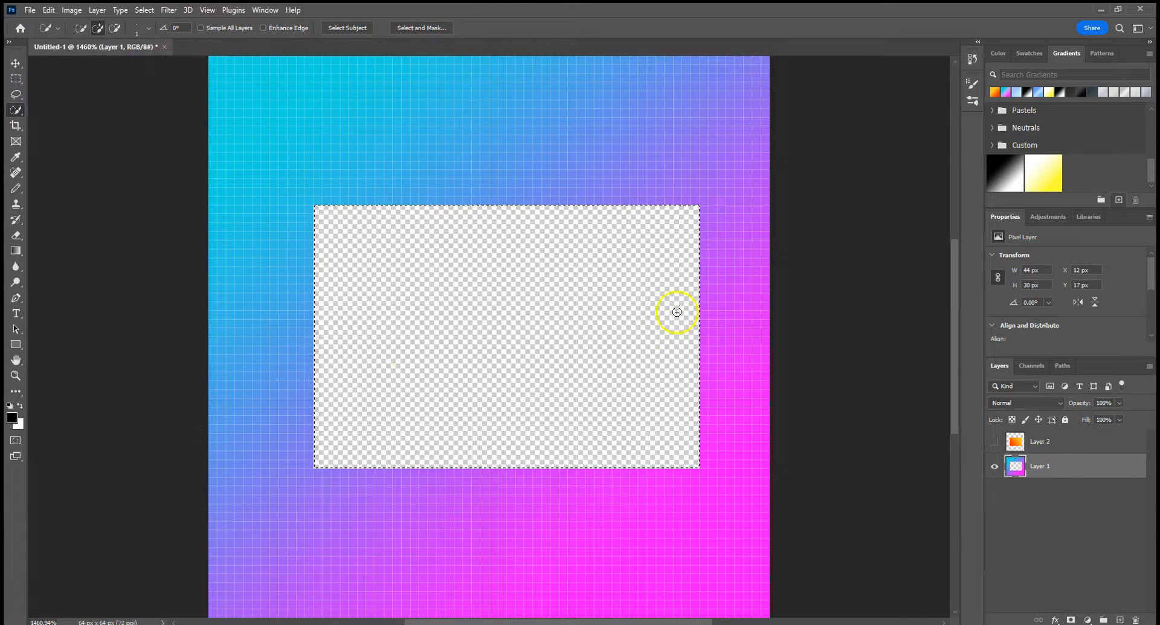
Step: Fill the empty rectangular selection on Layer 1 with green #24a53c using the Paint Bucket, and show Layer 2 again
left_click(15, 253)
left_click(53, 262)
left_click(12, 417)
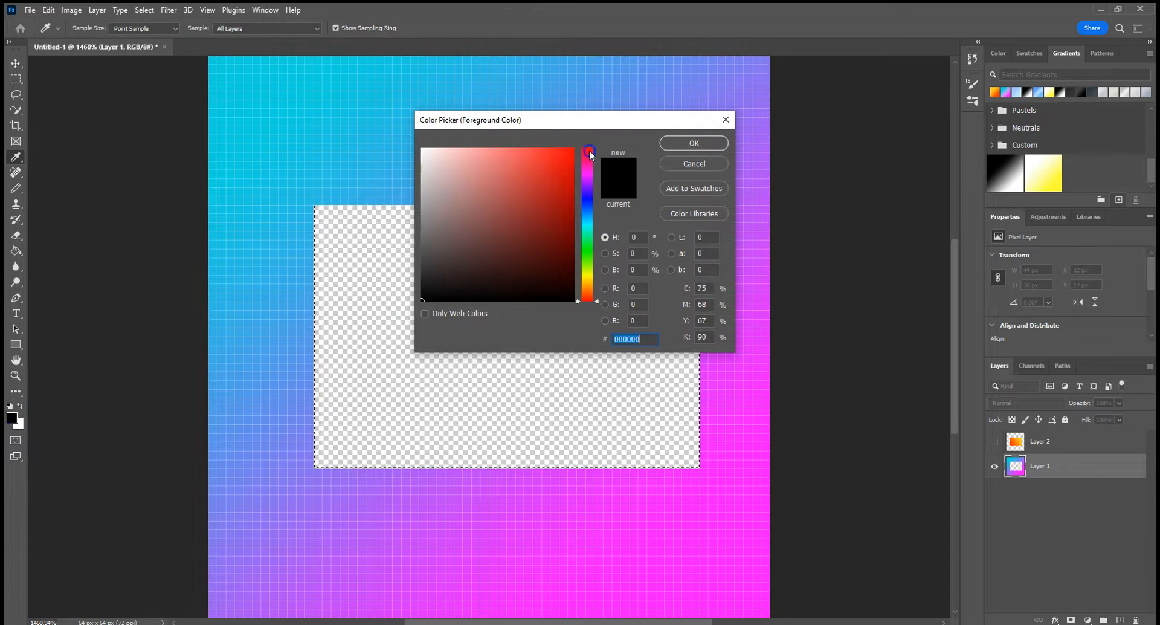
left_click(589, 245)
left_click(540, 201)
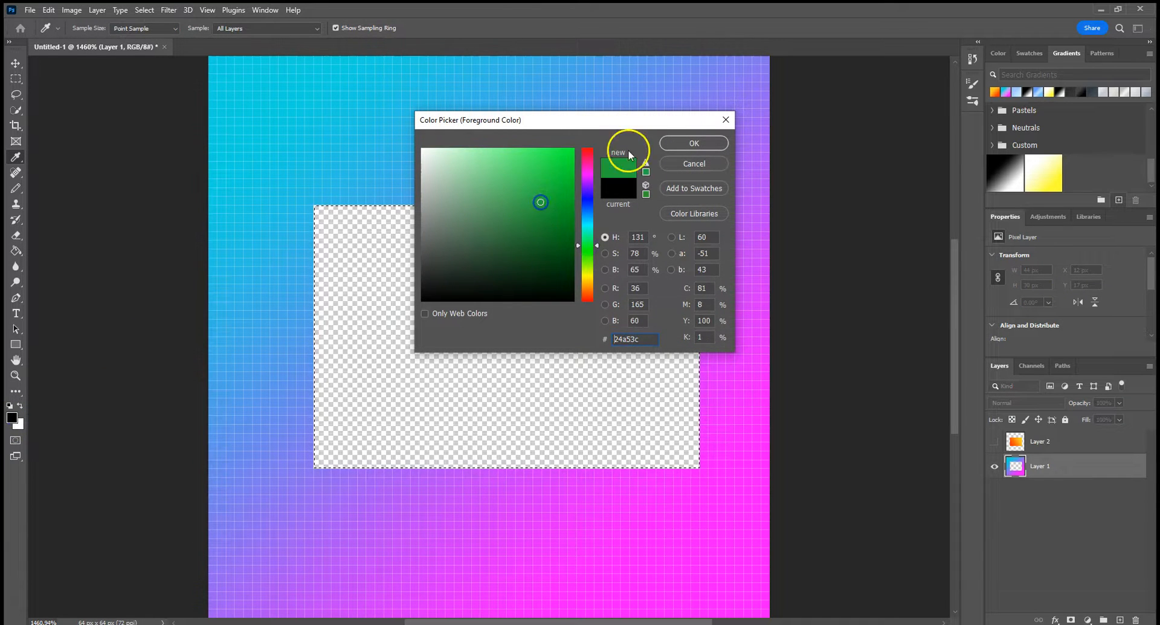
left_click(694, 143)
key("g")
left_click(526, 296)
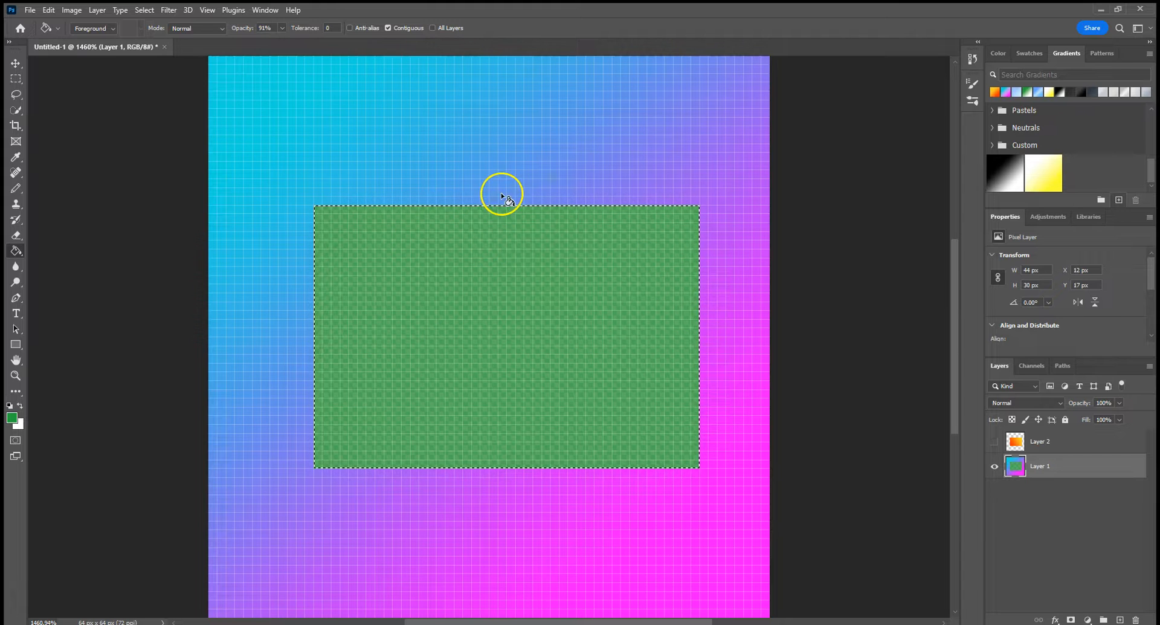
left_click(994, 442)
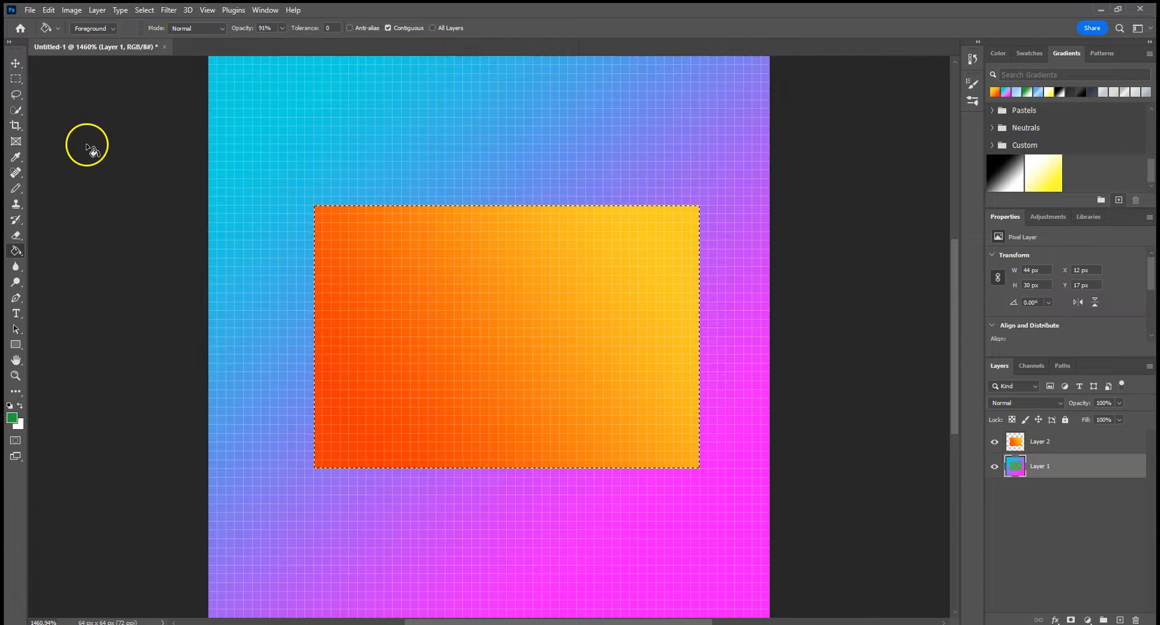
Step: Try to move the selected green rectangle on Layer 1 about 12 px upward, and undo the move
left_click(16, 63)
left_click_drag(406, 284, 403, 179)
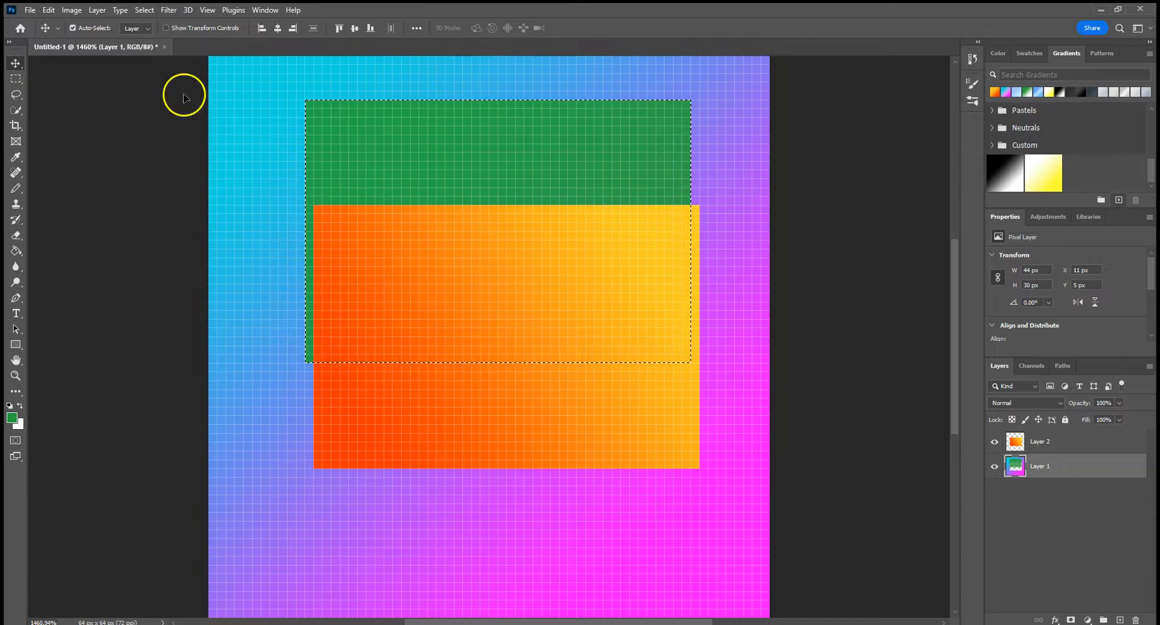
left_click(53, 12)
left_click(55, 23)
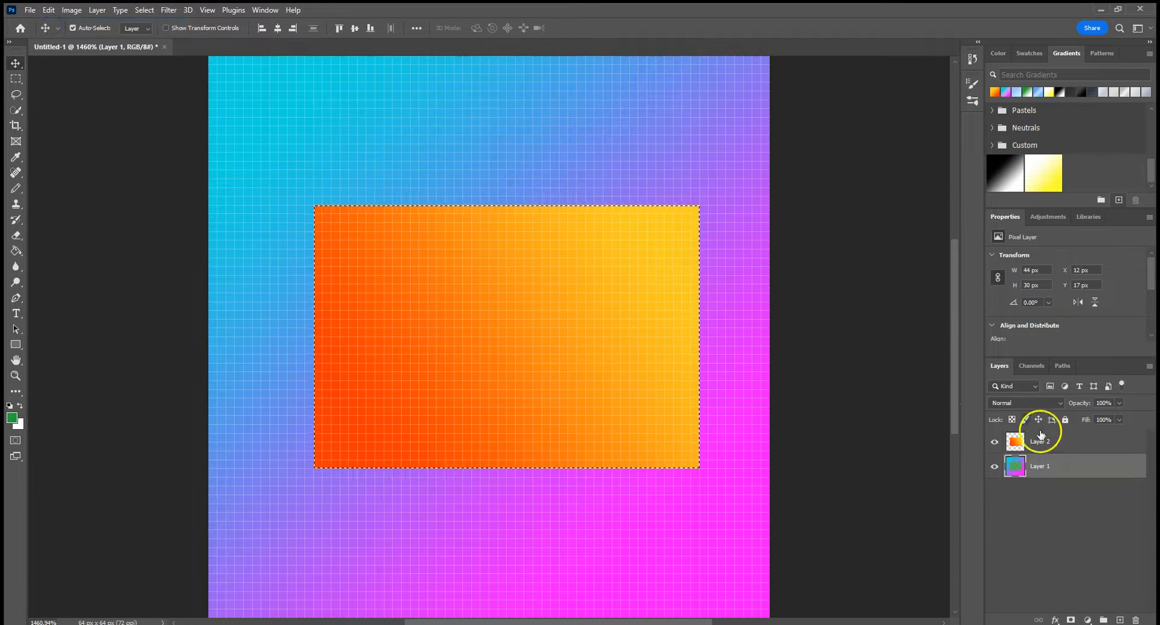
Step: Make Layer 2 active and move its orange rectangle away from the filled area beneath it
left_click(1049, 441)
left_click_drag(538, 342, 368, 334)
left_click_drag(501, 418, 535, 390)
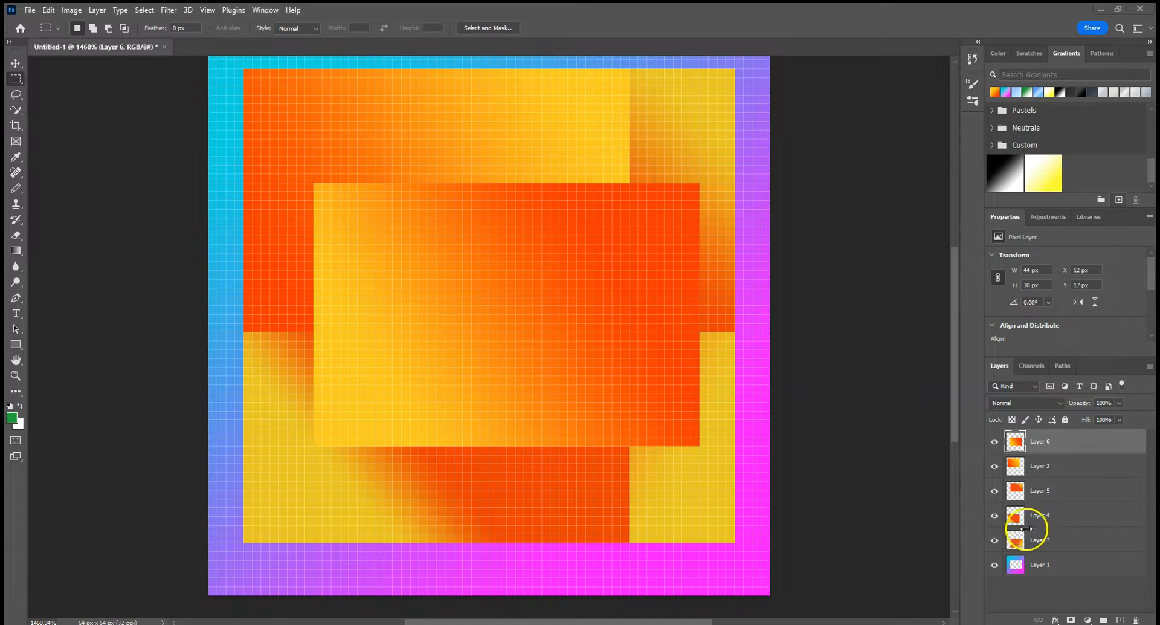
Step: Hide Layers 2 through 6 so that only Layer 1 is shown
left_click_drag(994, 441, 999, 547)
left_click(994, 541)
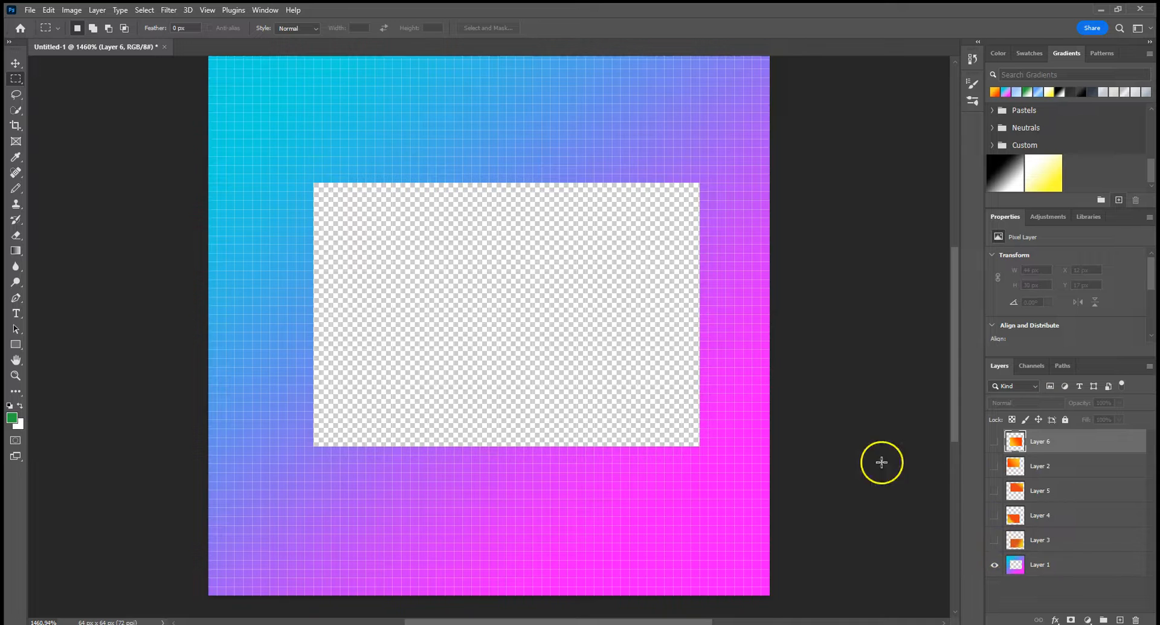